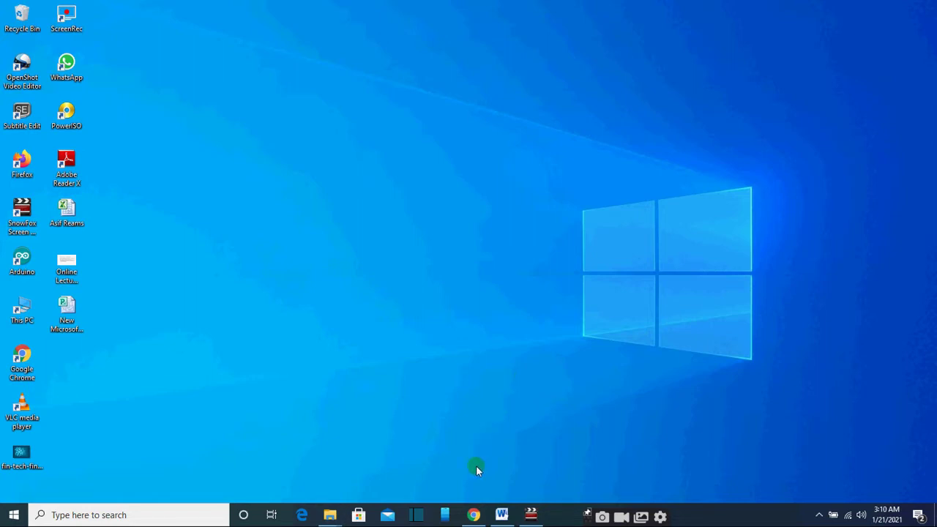
Step: Switch to Chrome and open poweriso.com/download.php in a new tab
mouse_move(473, 516)
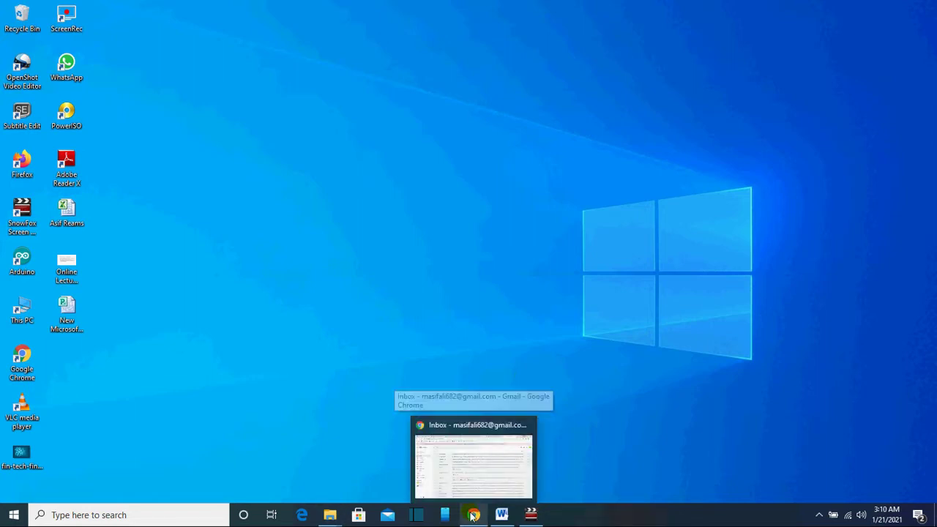
click(473, 516)
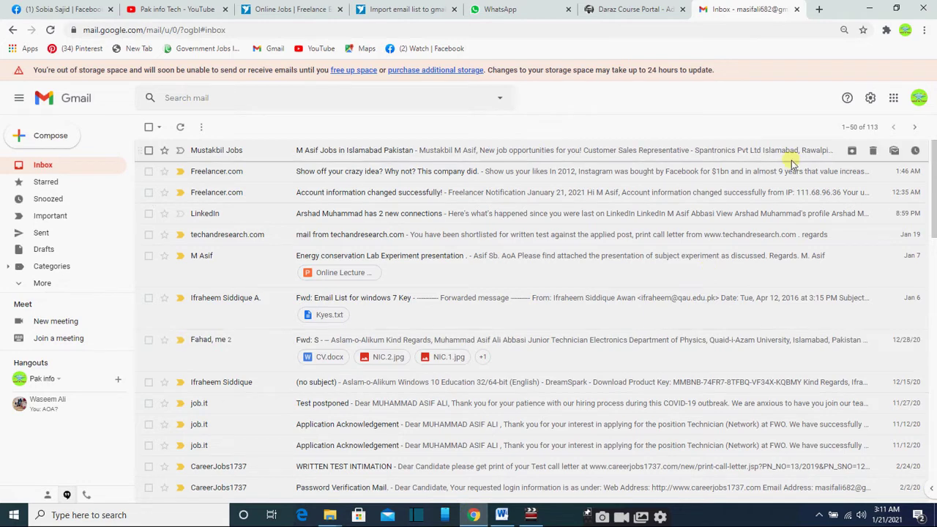
click(819, 9)
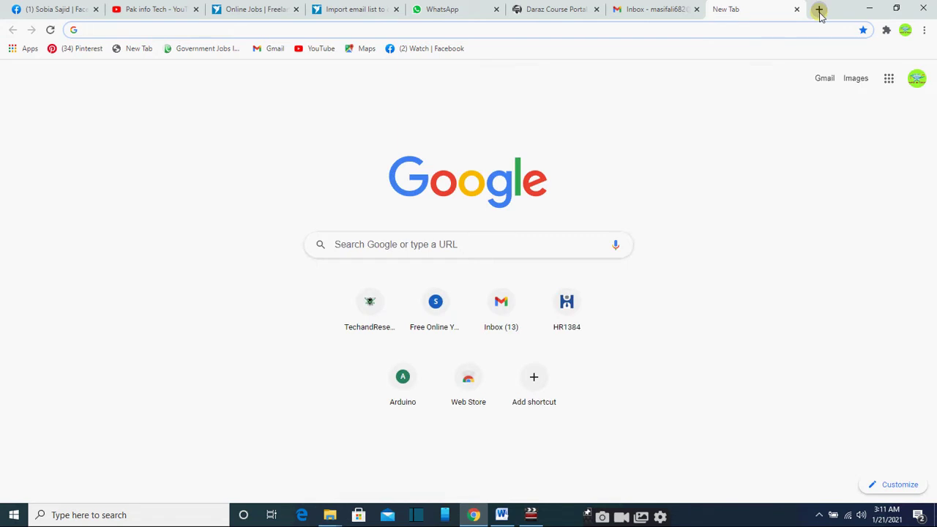
text(po)
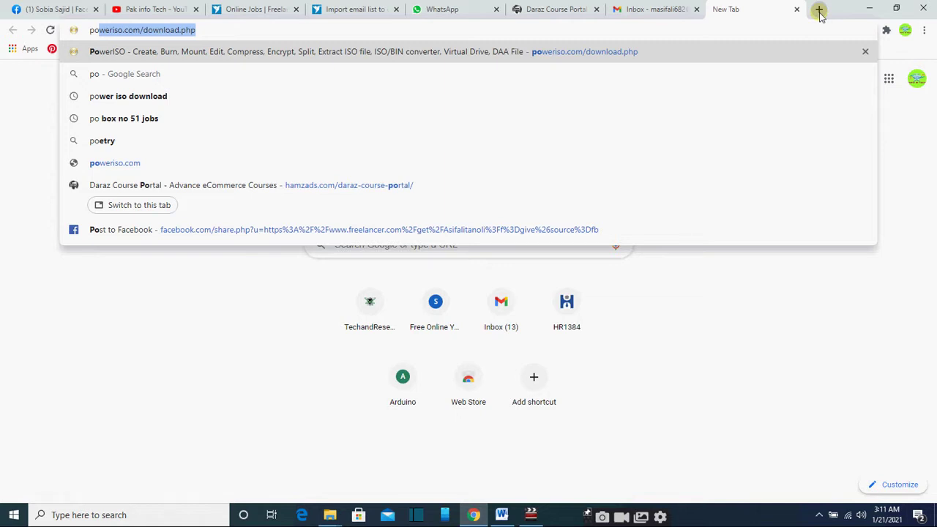
key(Return)
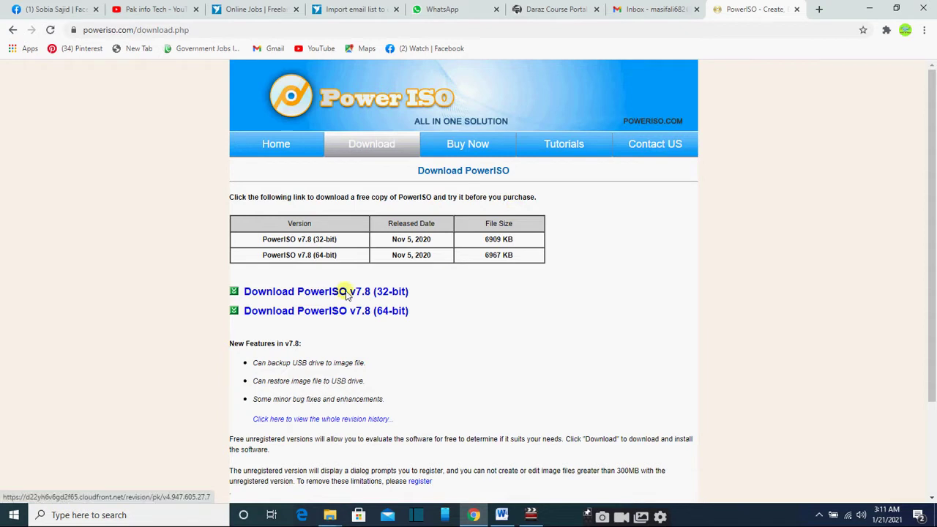
Step: View the PowerISO home page, return to the download page and download the 64-bit version of PowerISO v7.8
click(282, 146)
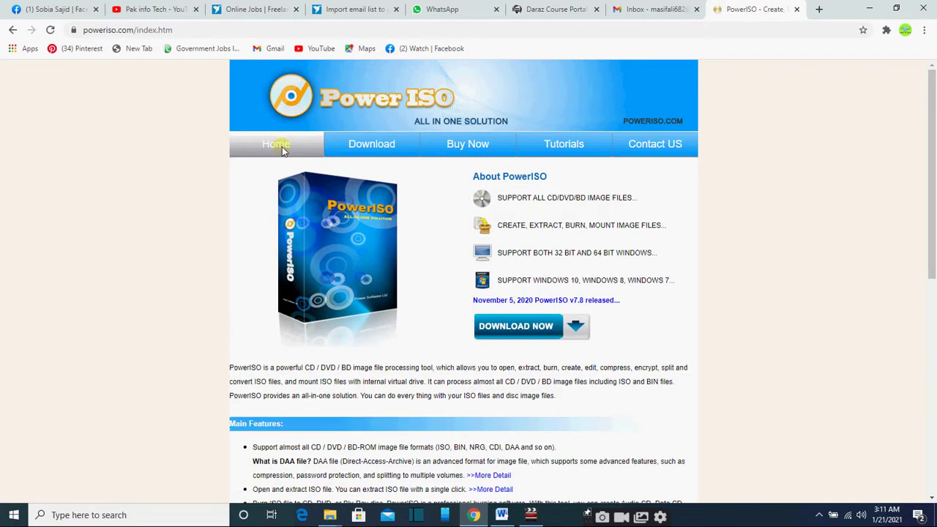
click(359, 148)
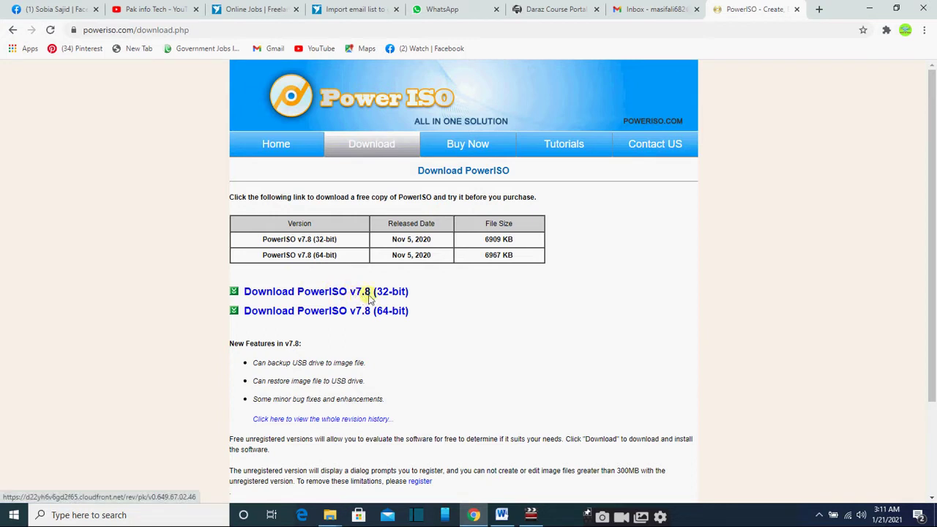
click(396, 299)
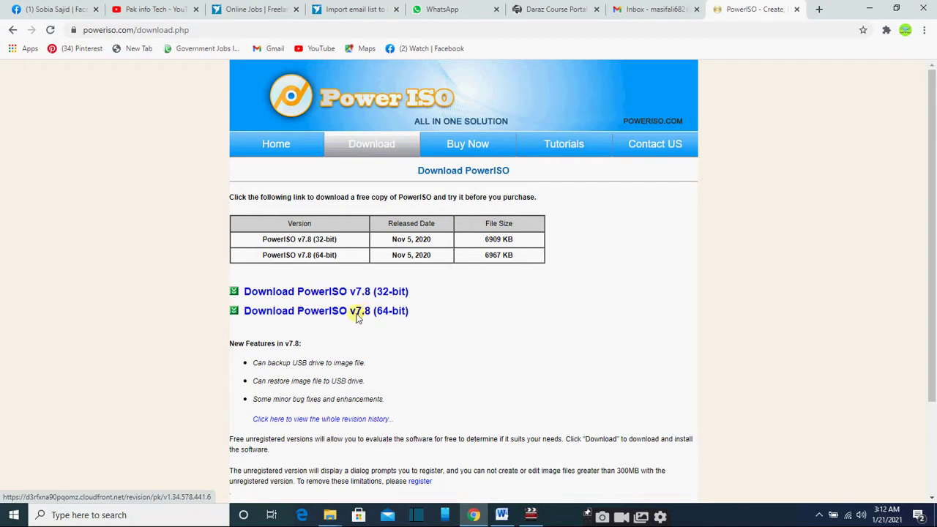
click(270, 313)
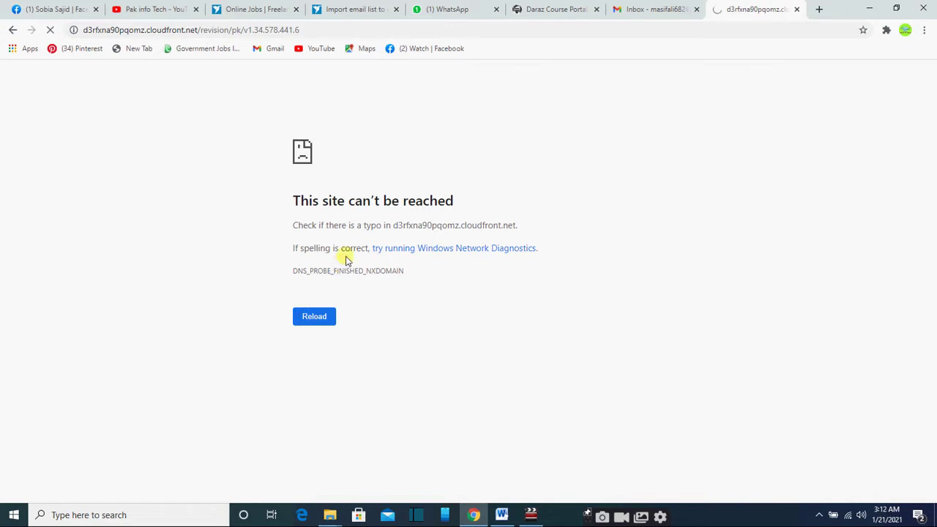
click(341, 33)
key(Return)
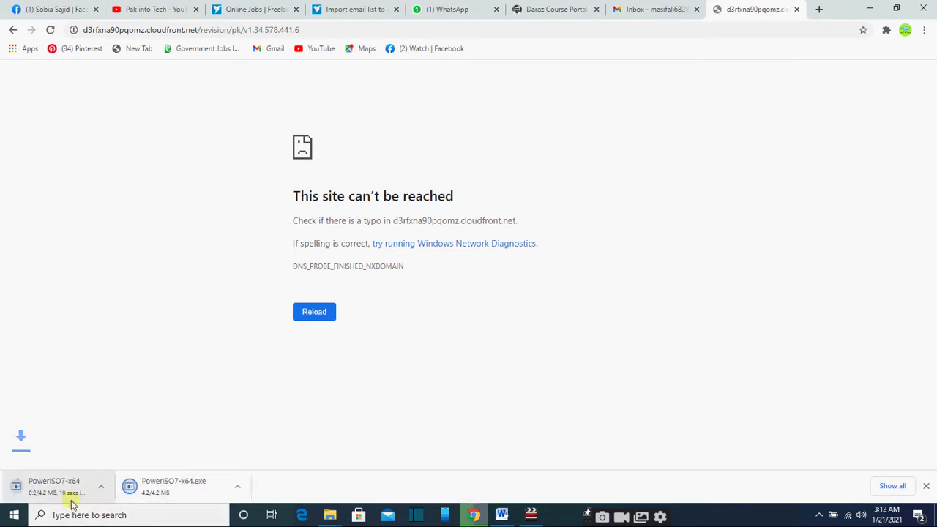
Step: Cancel both duplicate PowerISO7-x64 (1).exe downloads
click(126, 486)
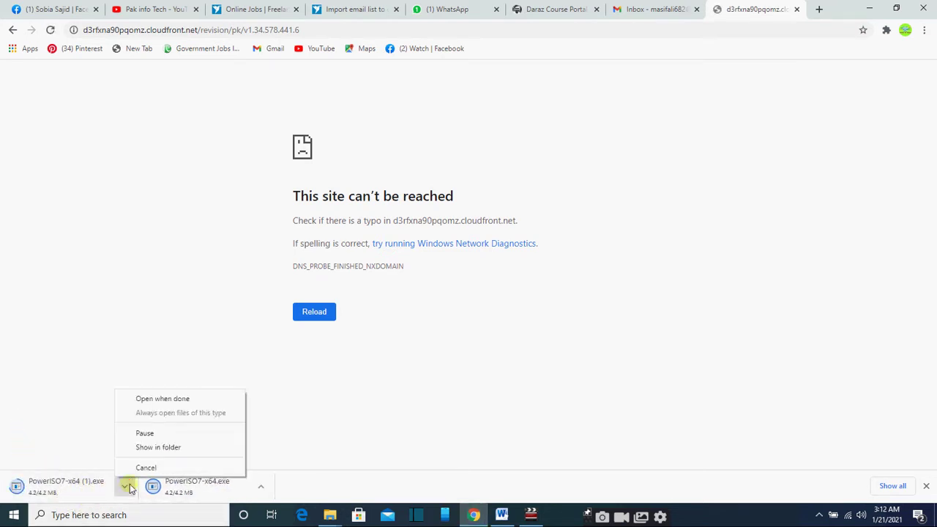
click(150, 469)
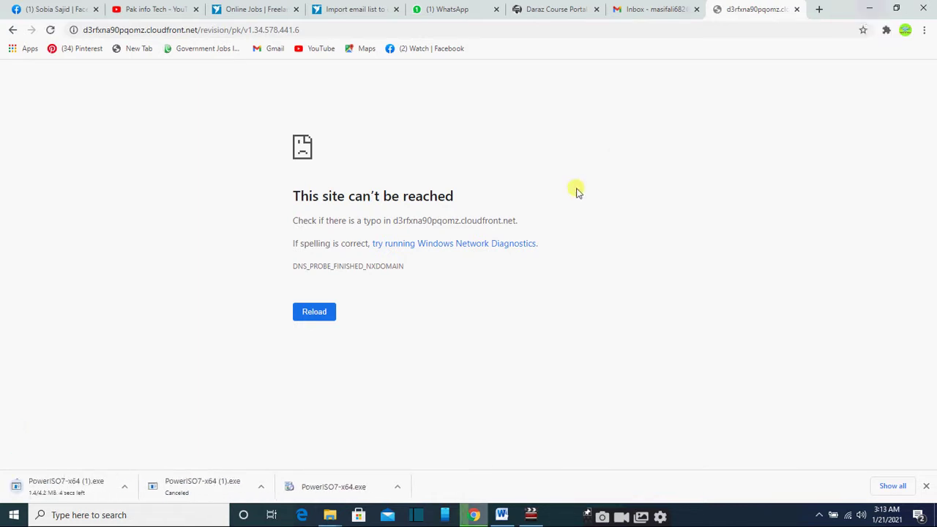
click(125, 488)
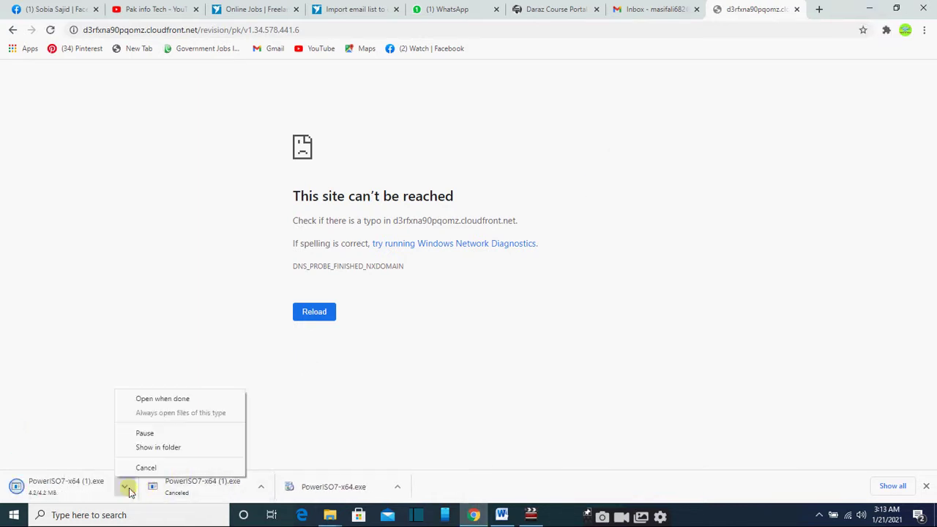
click(146, 467)
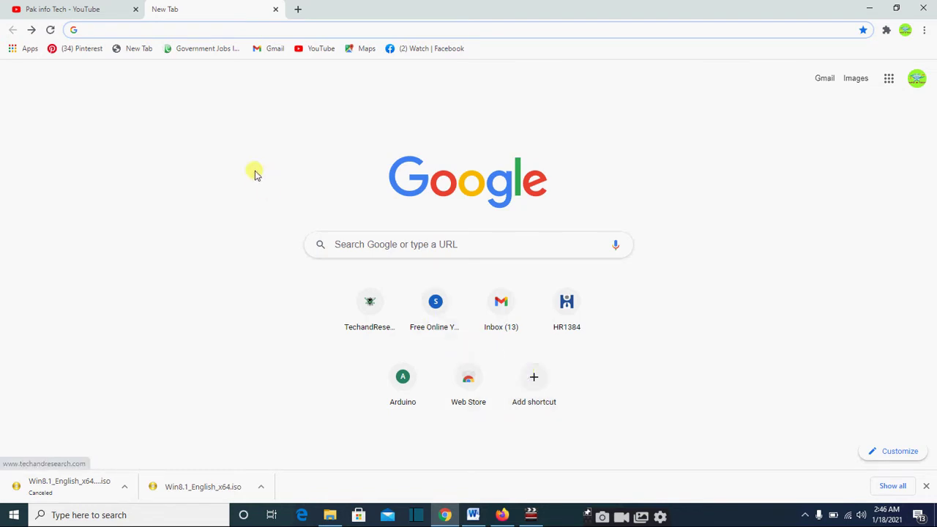
Step: Search Google for "windows 8 free download 64 bit" and open Microsoft's Windows 8.1 Disc Image (ISO File) download page
click(109, 30)
text(w)
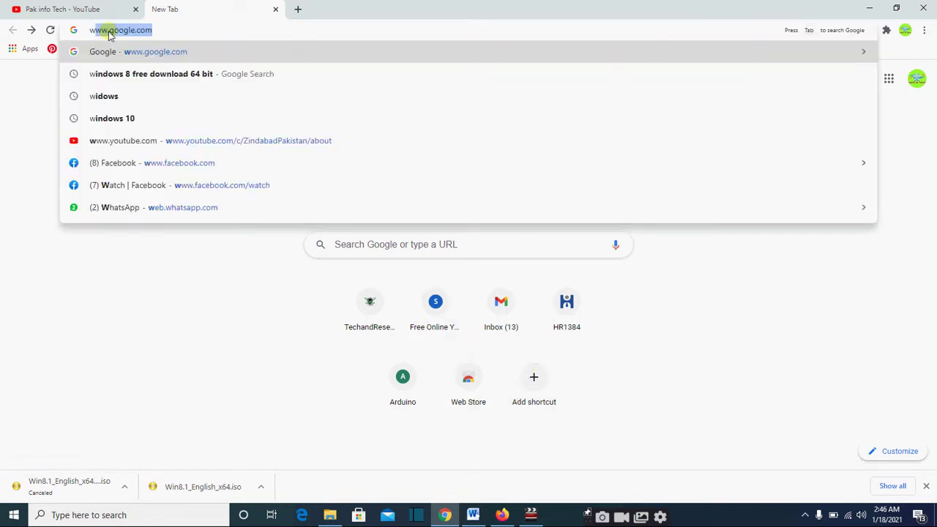
text(ind)
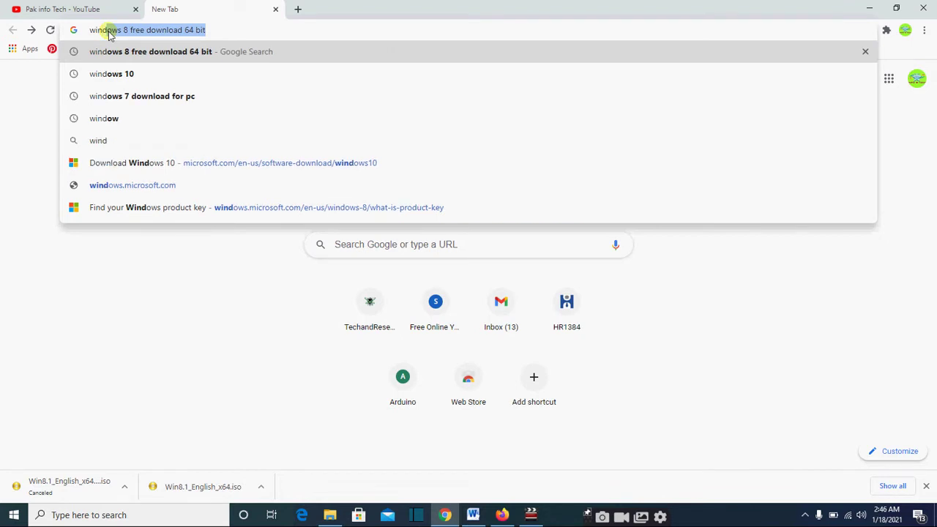
key(Down)
key(Up)
key(Return)
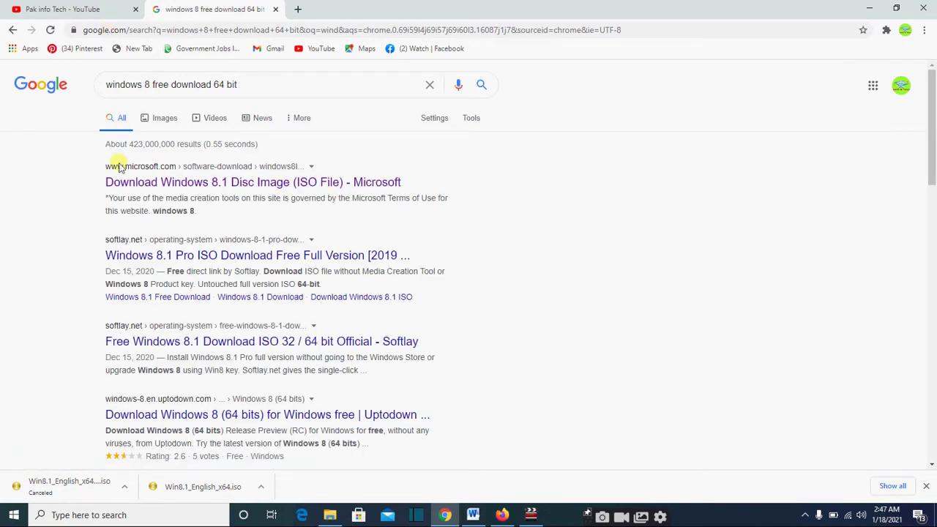
click(127, 187)
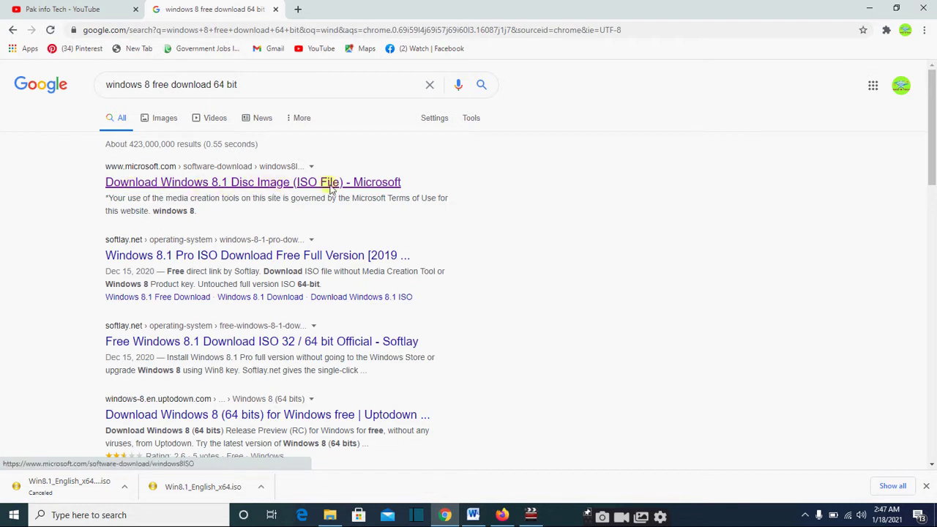
click(266, 184)
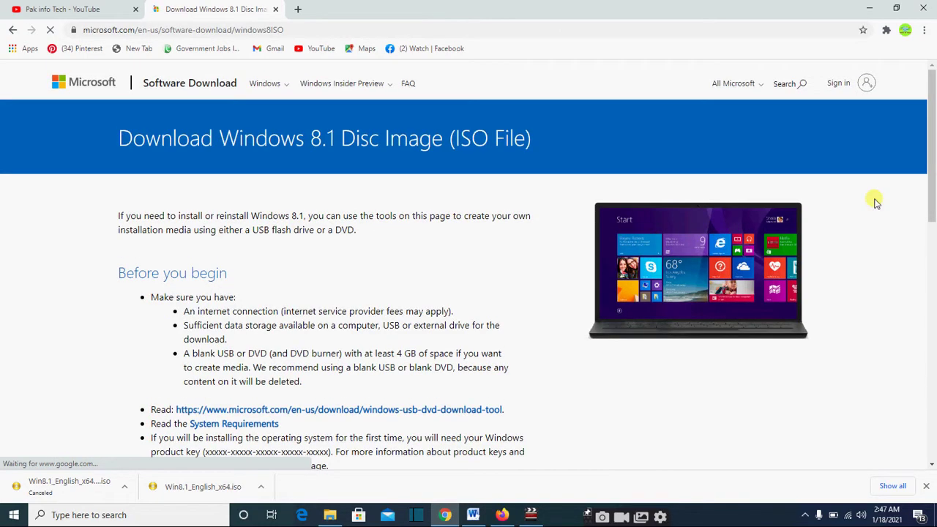
Step: Select and confirm Windows 8.1 as the edition and English as the product language
drag(929, 183, 925, 305)
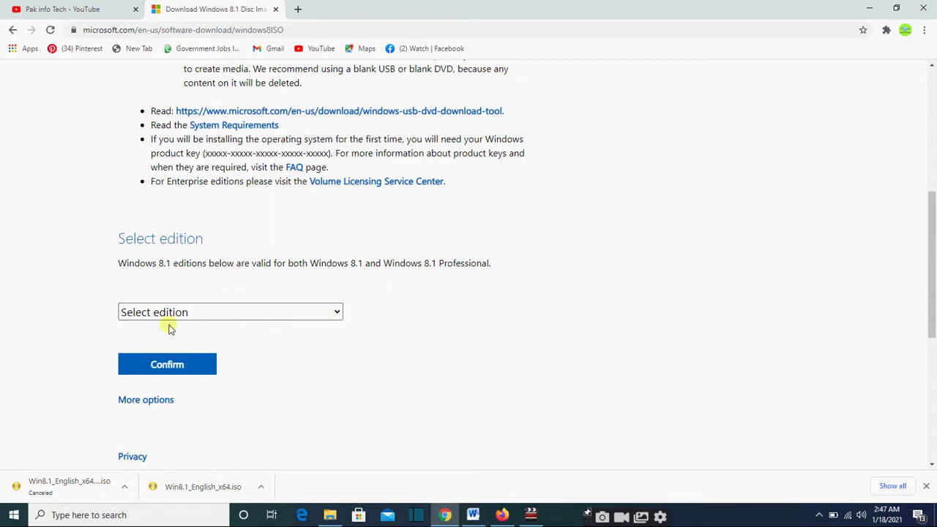
click(337, 313)
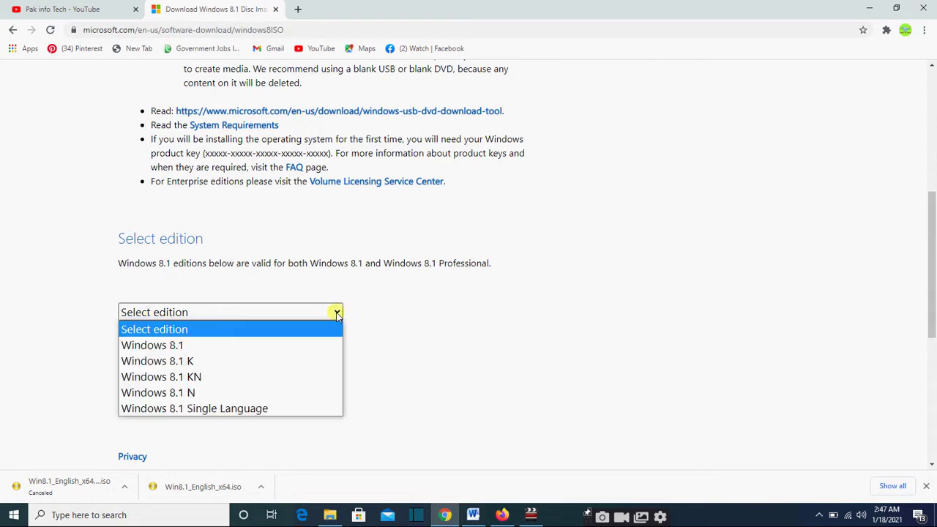
click(293, 342)
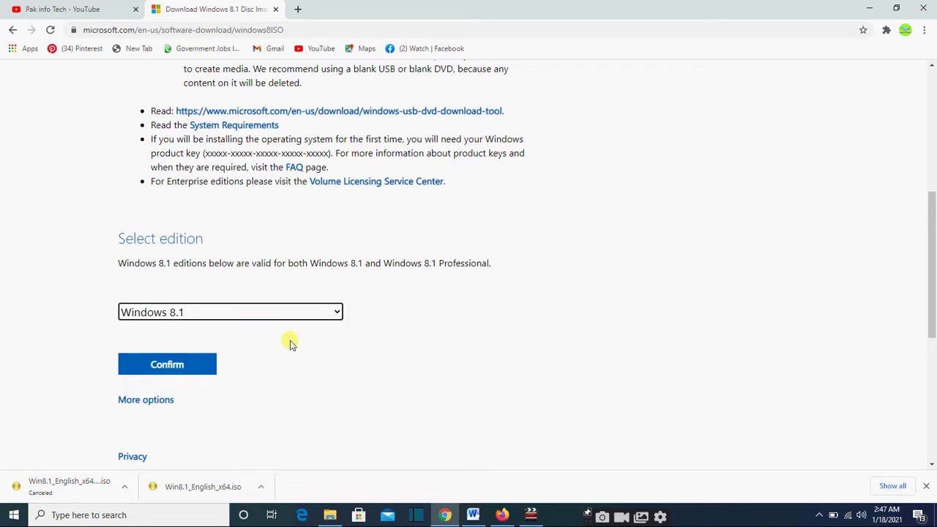
click(173, 366)
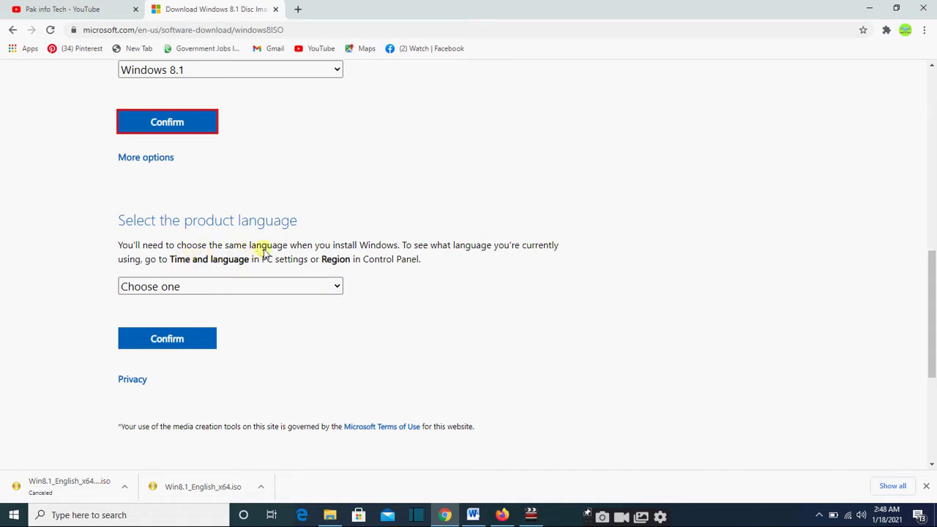
click(337, 287)
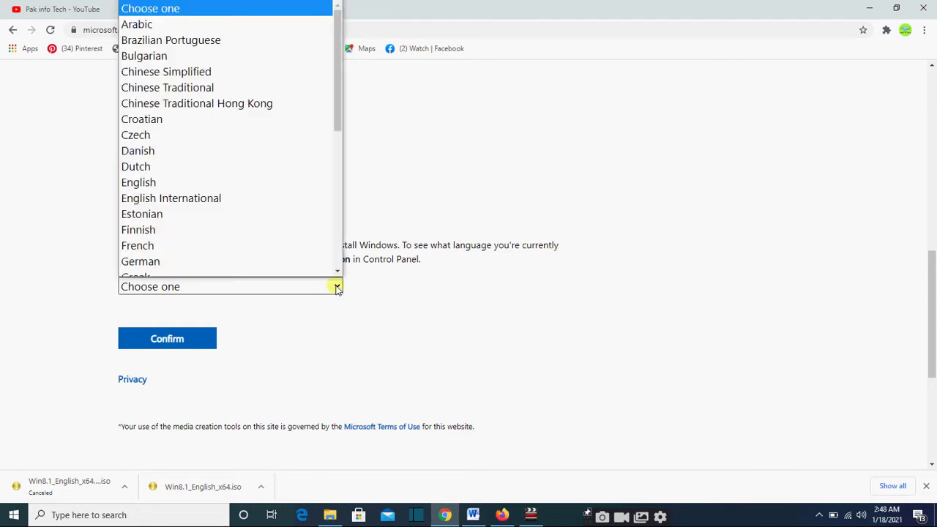
click(220, 176)
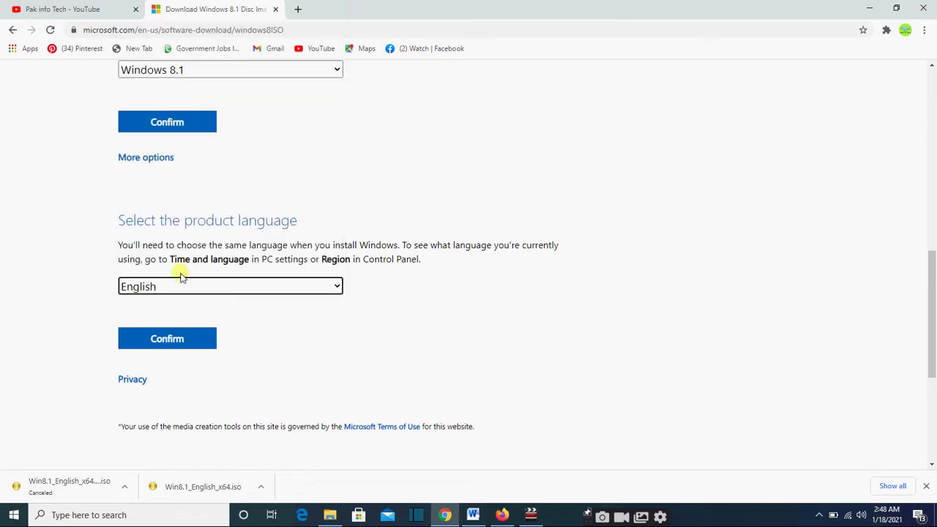
click(181, 338)
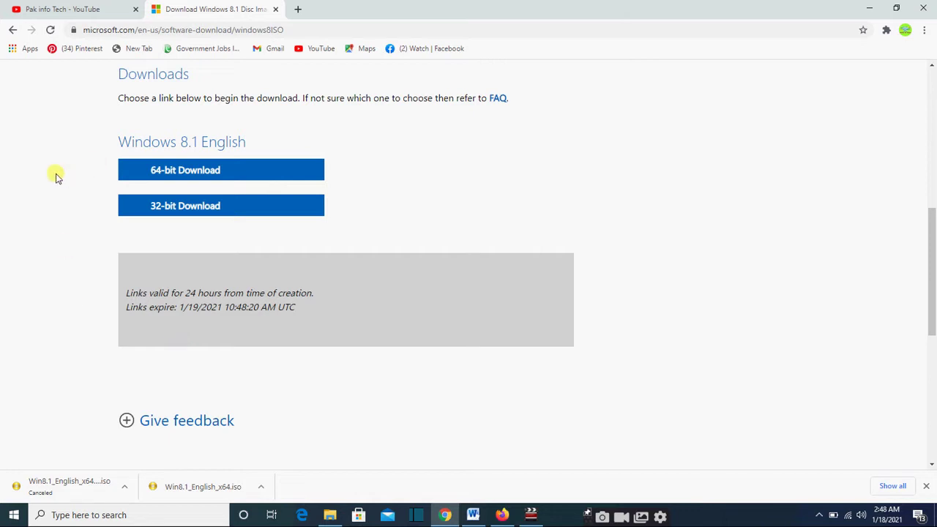
Step: Start the 64-bit Windows 8.1 English ISO download and cancel it
click(204, 172)
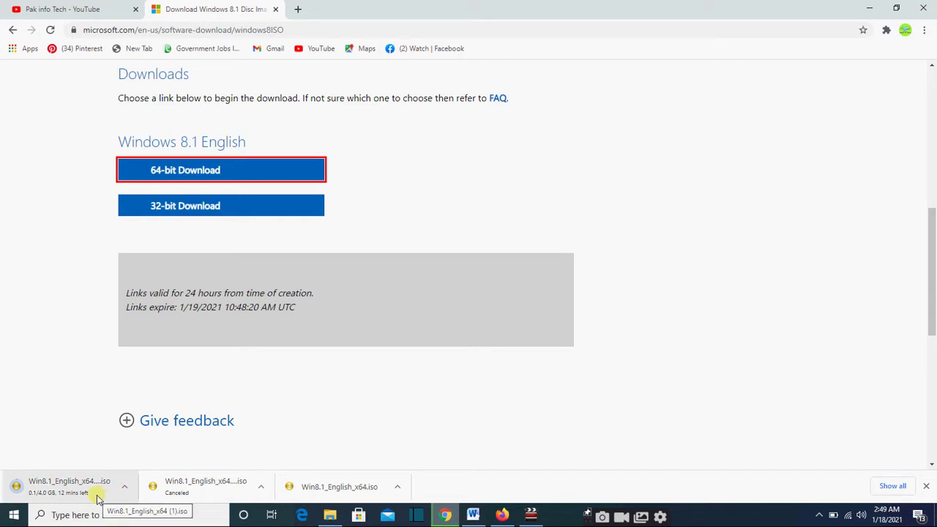
click(125, 487)
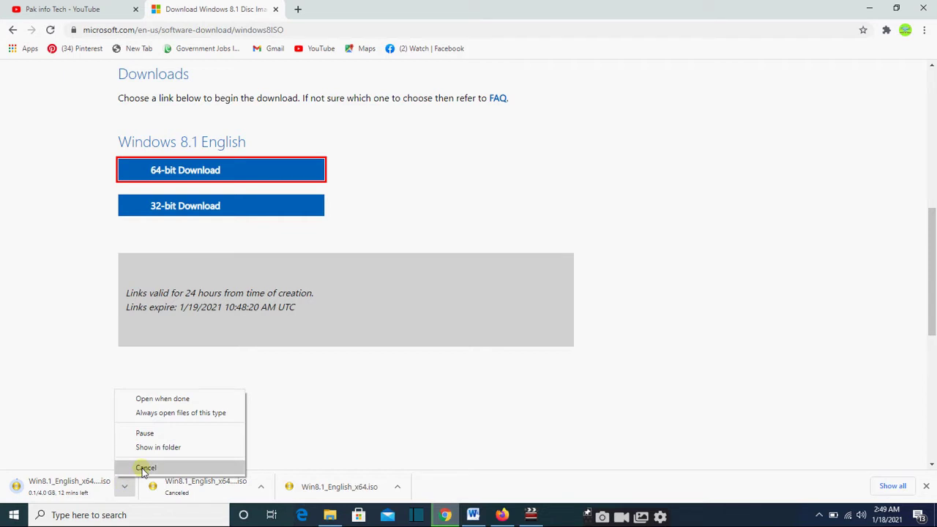
click(146, 468)
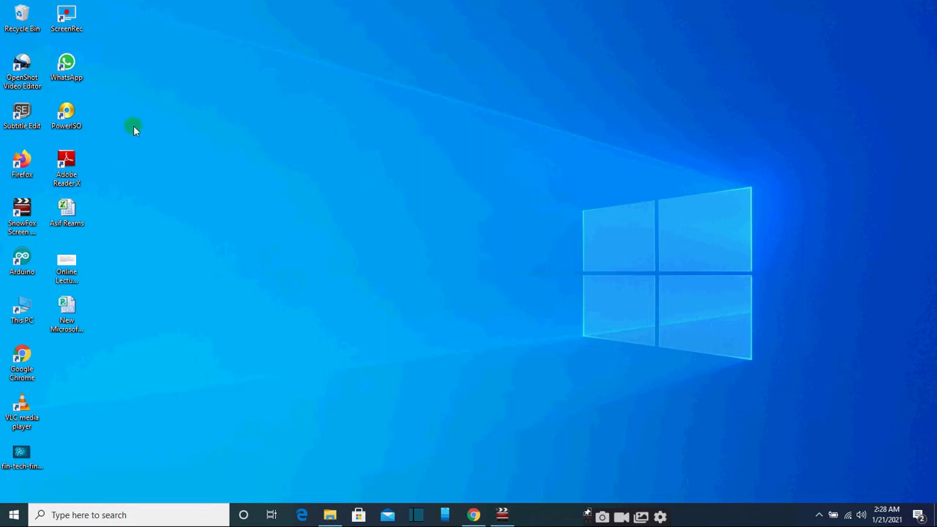
Step: Launch PowerISO from the desktop and open the Create Bootable USB Drive tool with administrator rights
double_click(69, 114)
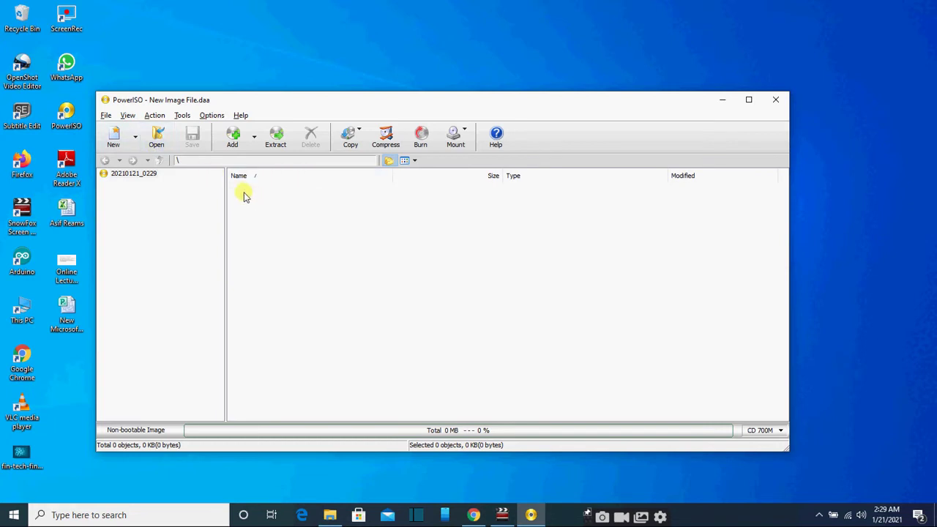
click(183, 121)
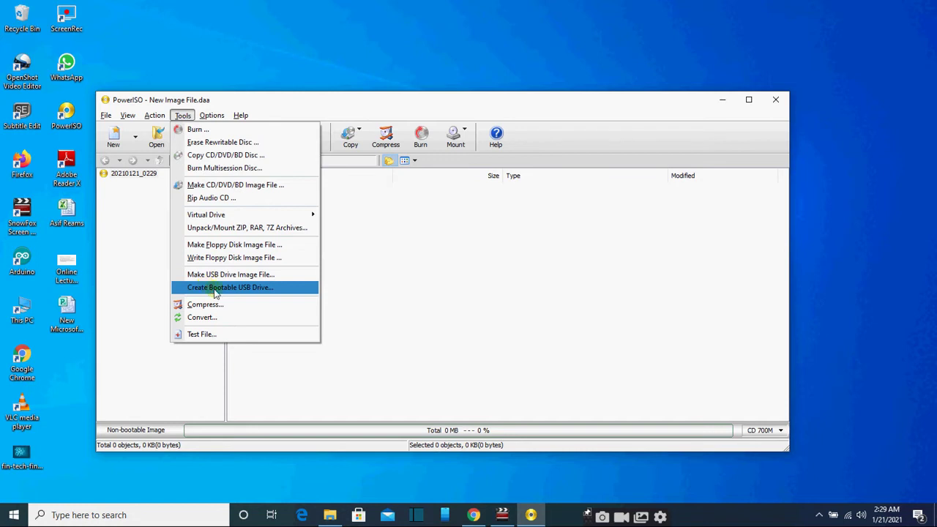
click(220, 289)
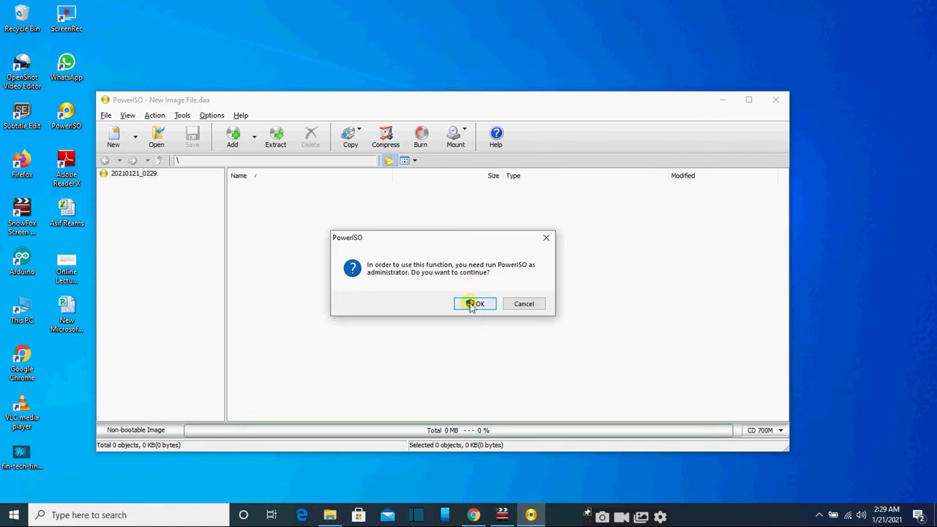
click(472, 304)
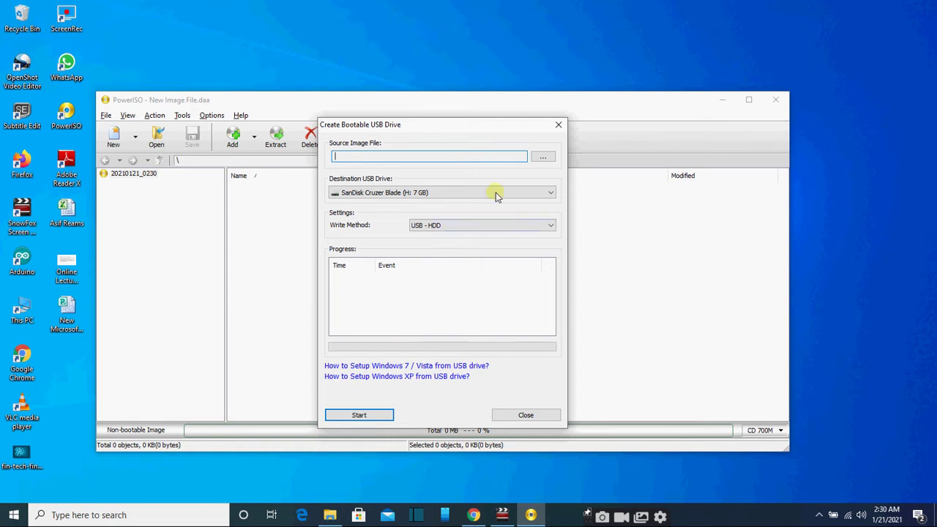
Step: Load the windows8.1 64 ISO from F:\Softwares\Windows as the source image file
click(543, 158)
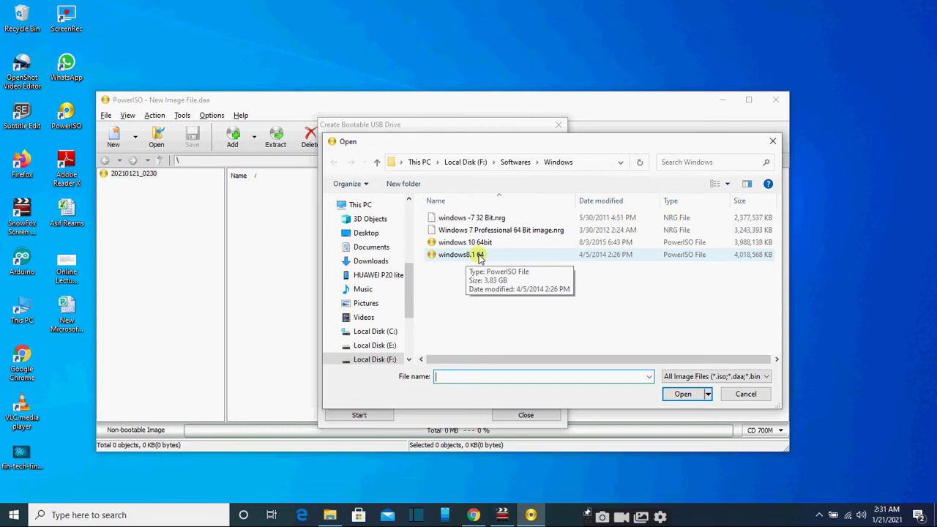
click(480, 255)
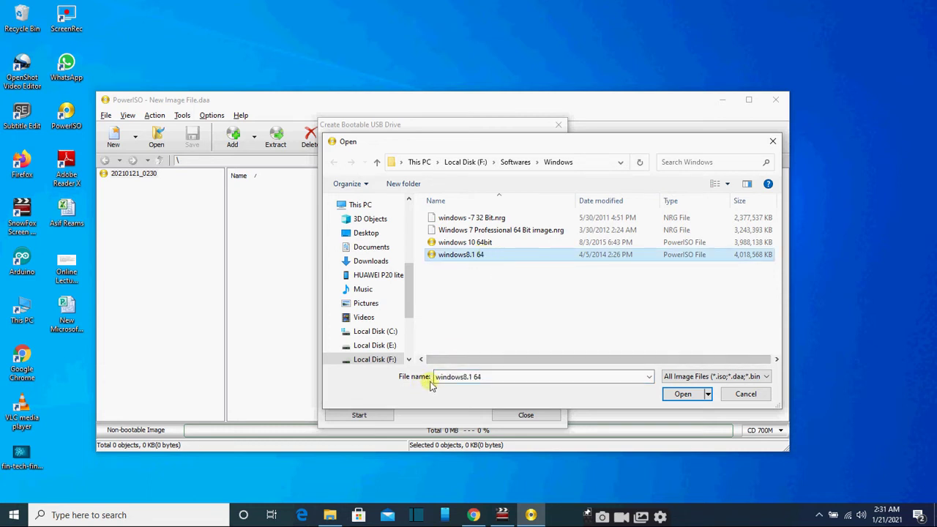
click(670, 400)
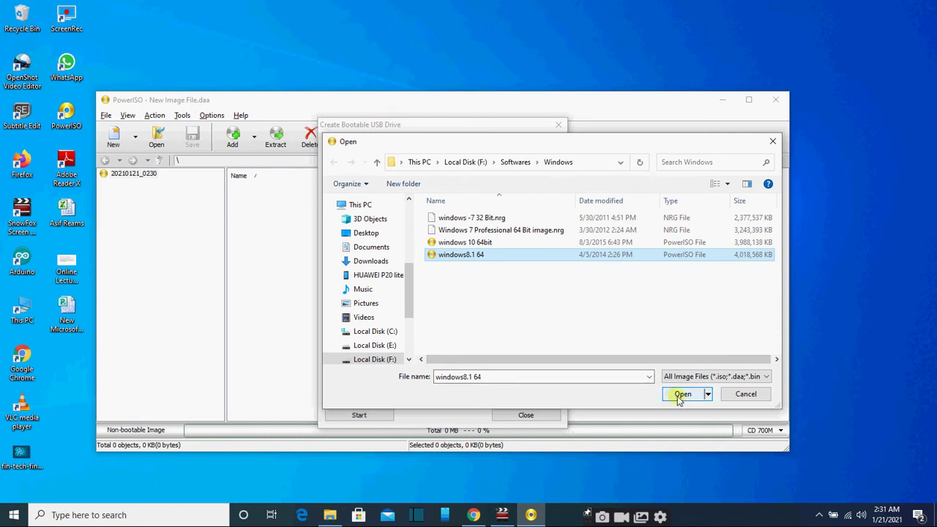
click(681, 395)
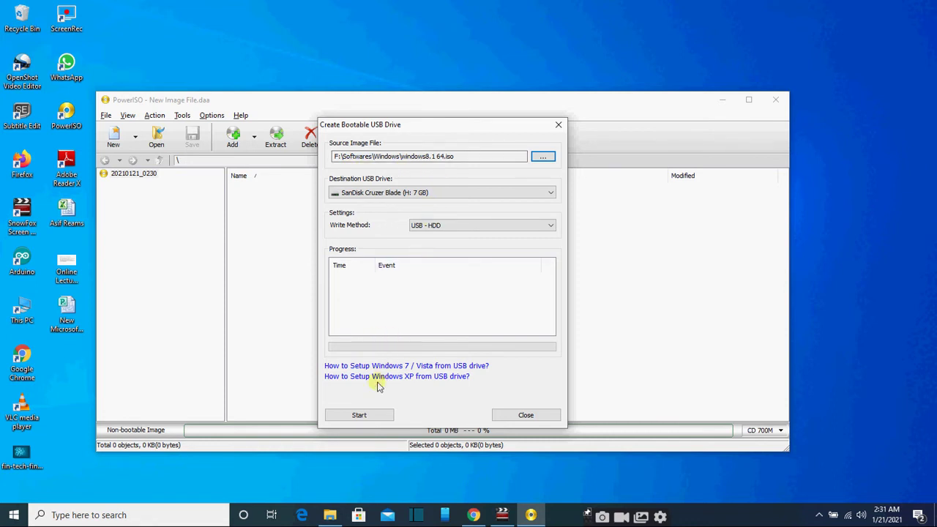
Step: Write the image to the SanDisk Cruzer Blade (H:) drive with the USB-HDD method, accepting the overwrite of all its data
click(359, 415)
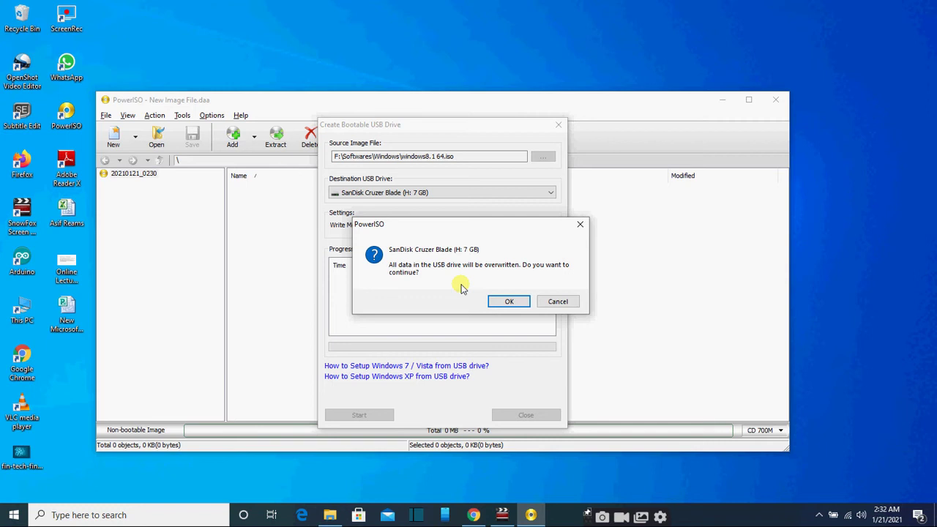
click(507, 302)
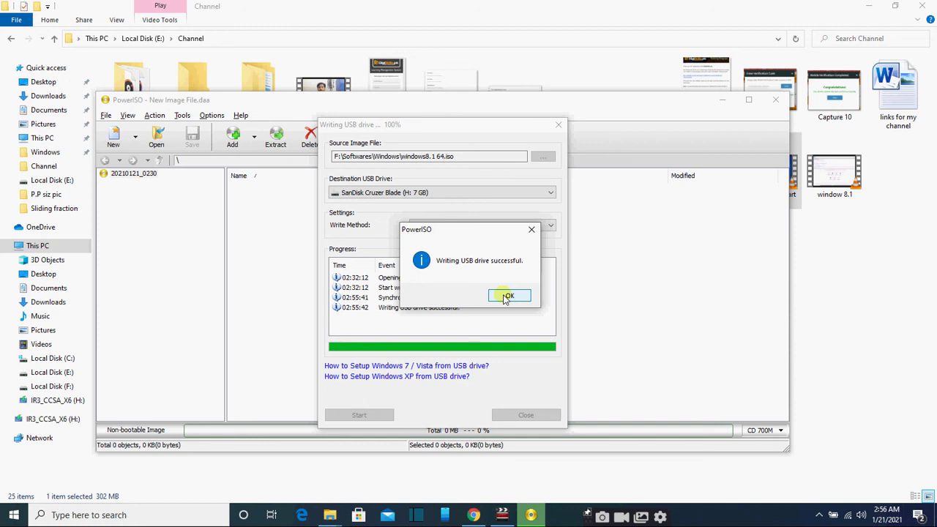
click(506, 297)
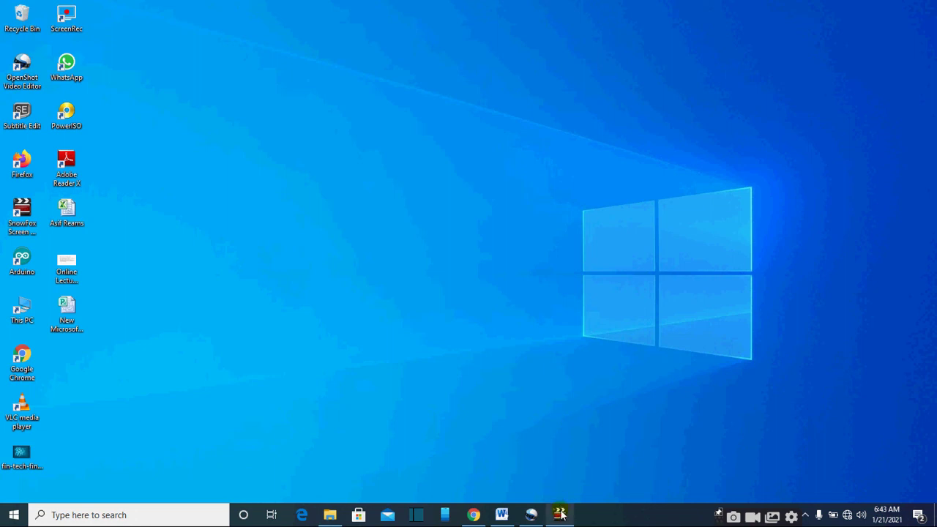
mouse_move(560, 514)
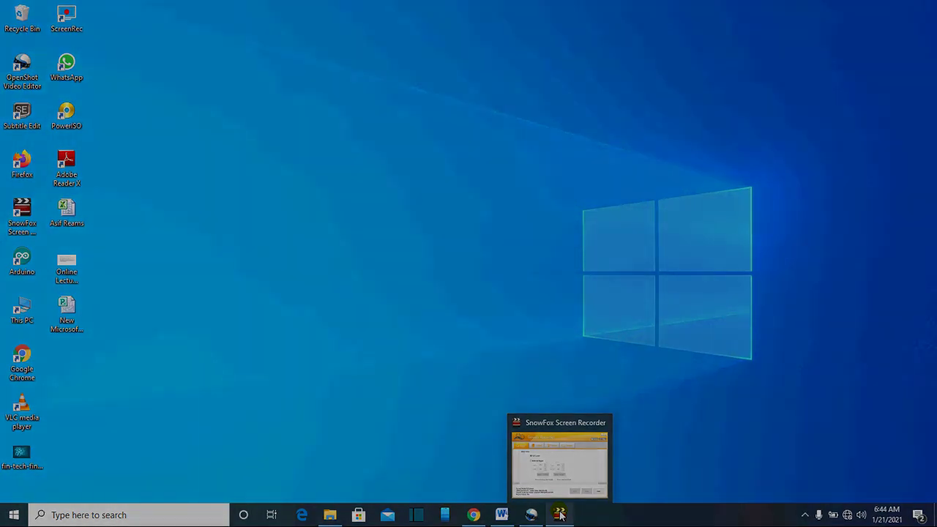
click(559, 515)
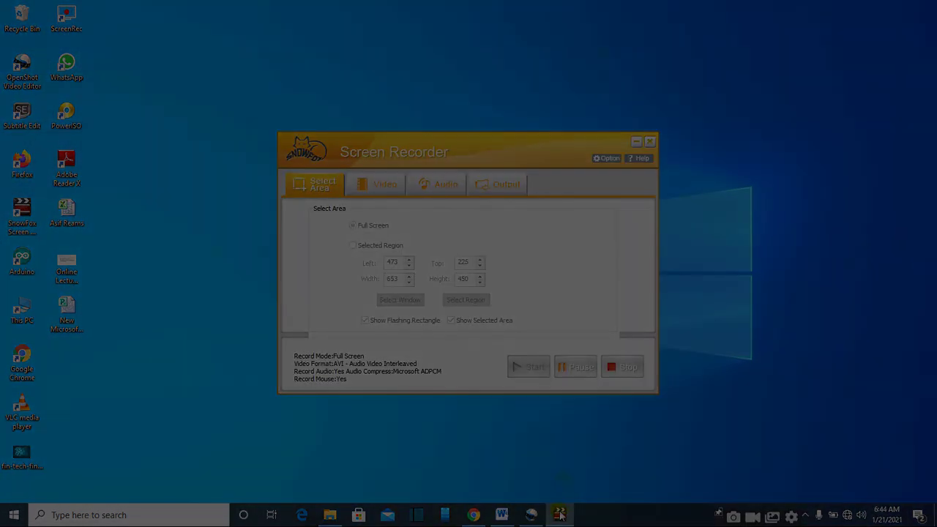